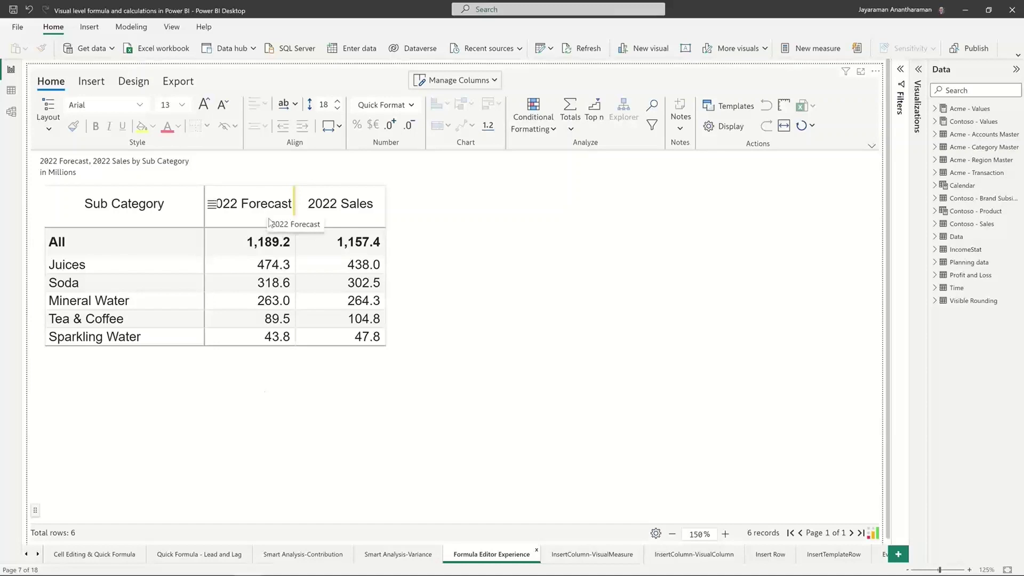
Select the Inforiver table visual and show its Insert ribbon options
click(94, 275)
click(84, 82)
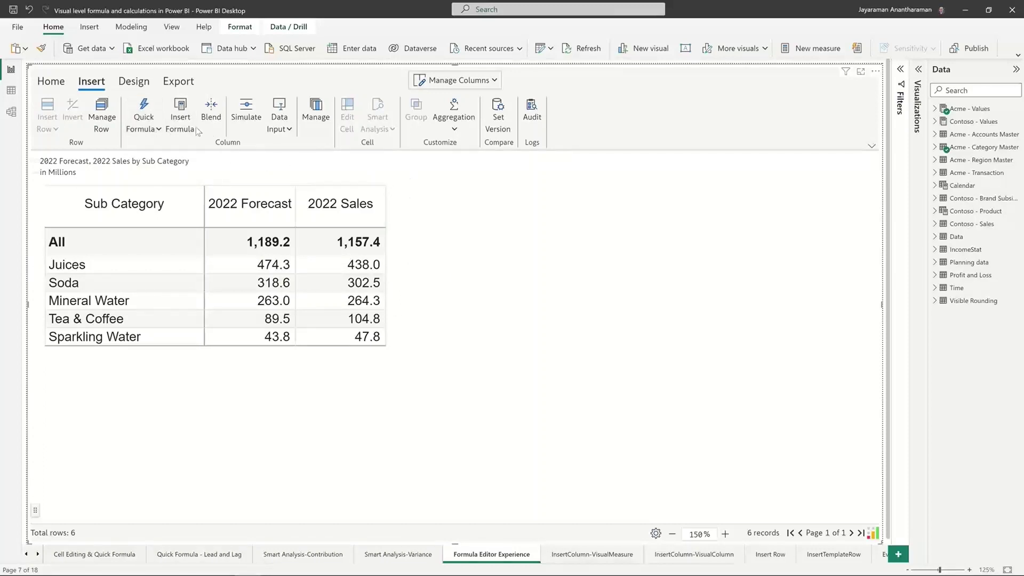
Insert a formula measure column and retitle it 'Var %' in the Formula Measure pane
click(180, 122)
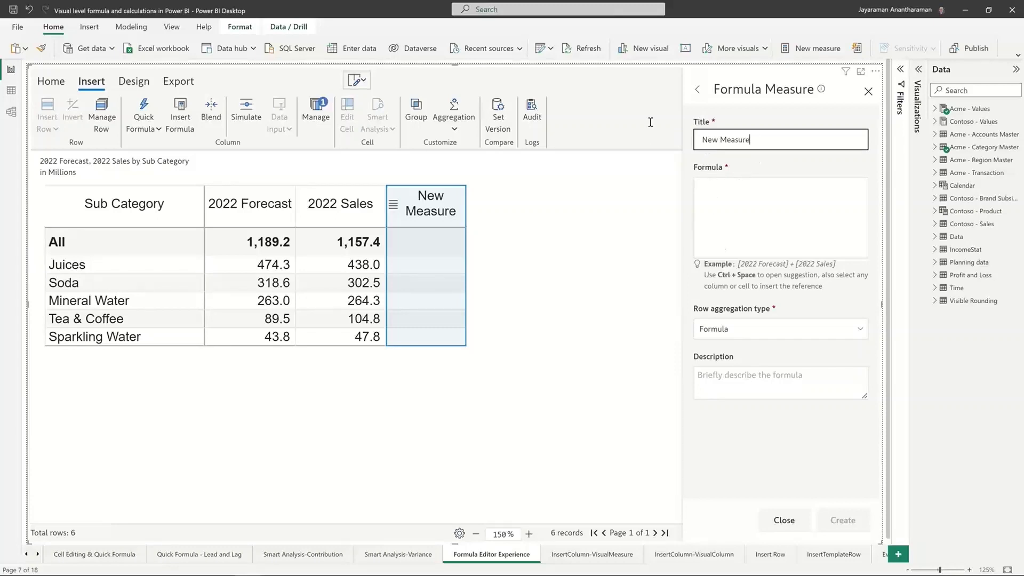
key(ctrl+a)
text(Var %)
click(712, 179)
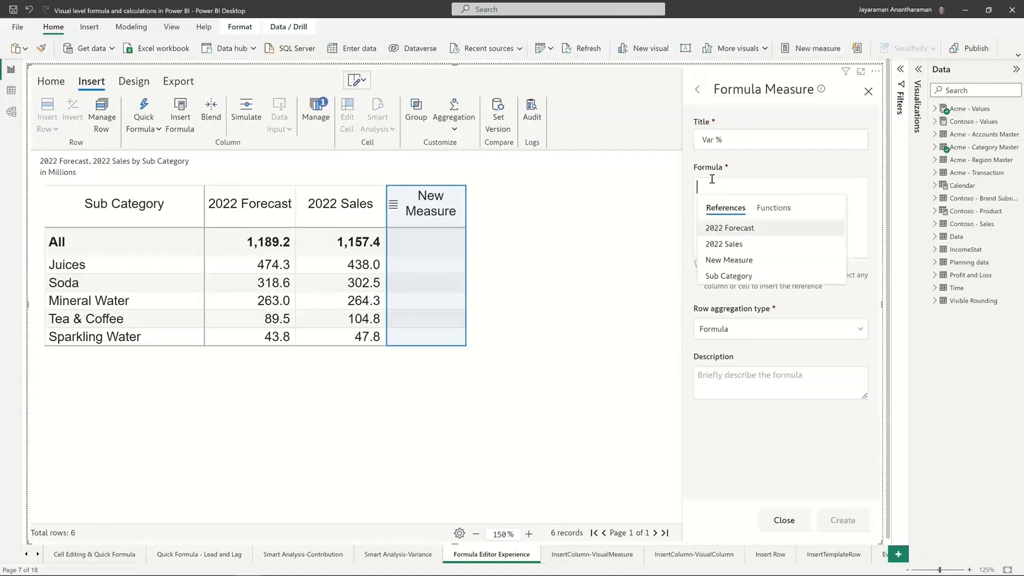
Enter the formula ([2022 Sales]-[2022 Forecast])/[2022 Forecast] using reference suggestions
click(718, 229)
text(2)
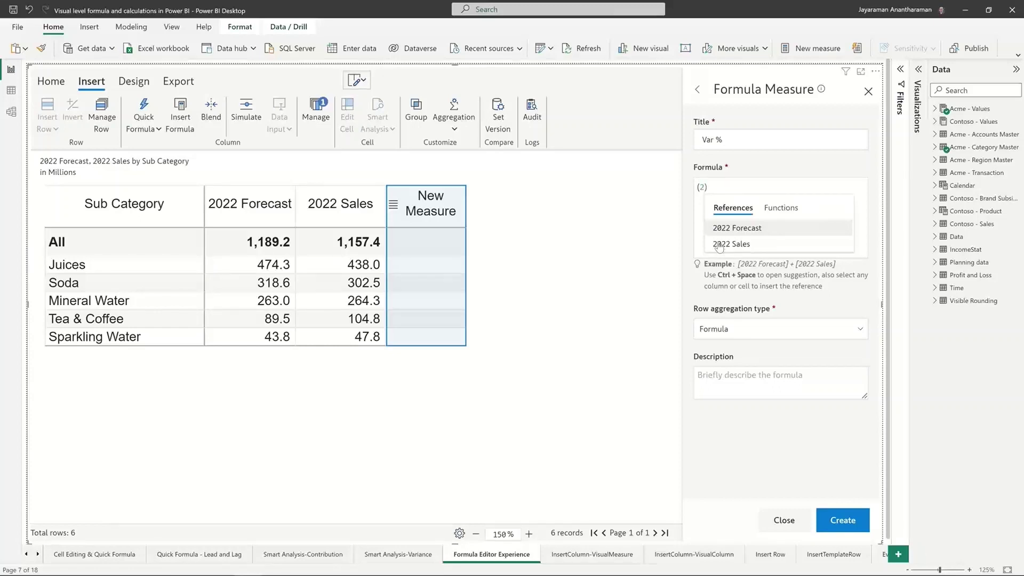
click(718, 246)
text(-)
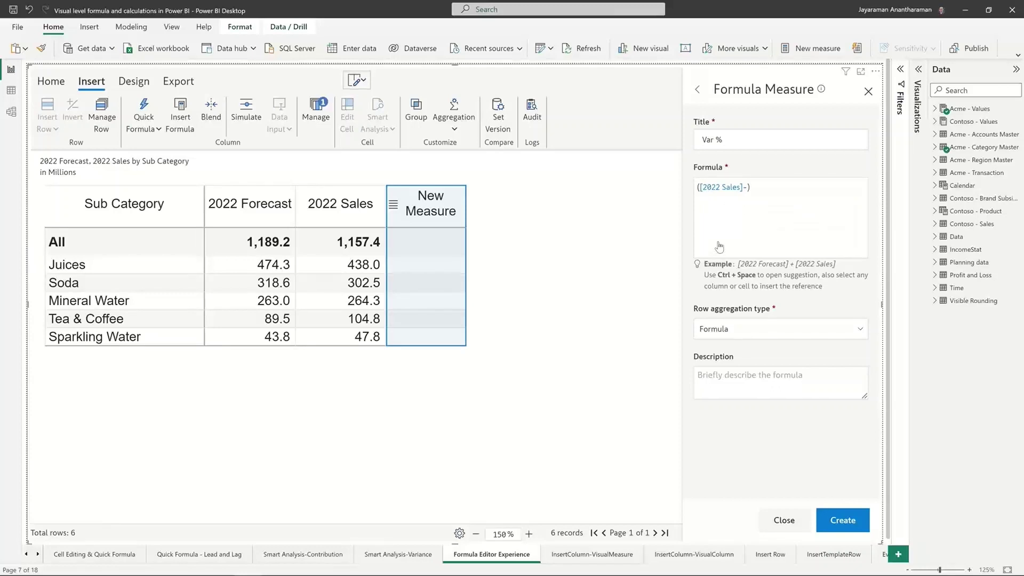
text(F)
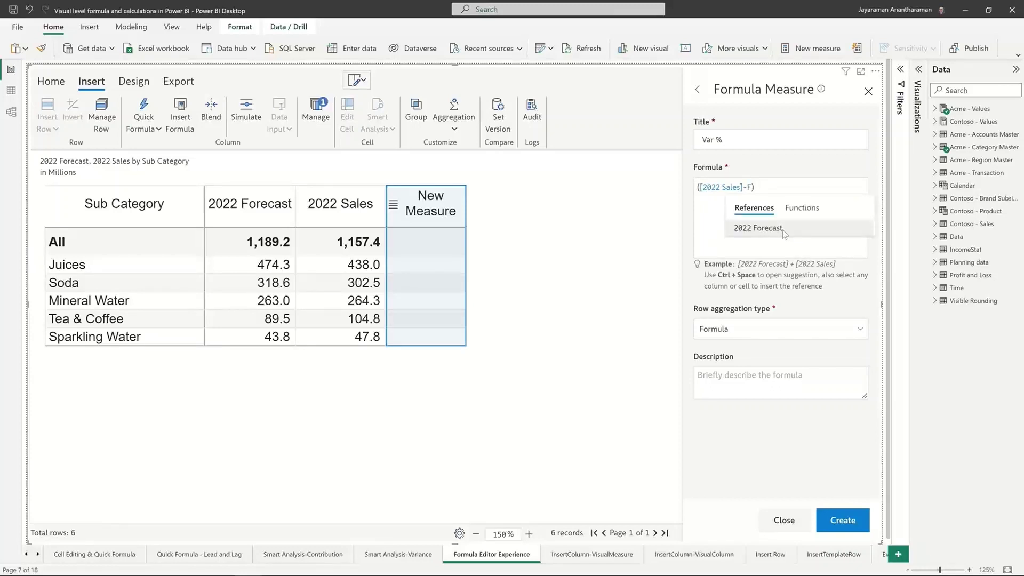
click(757, 228)
text(/)
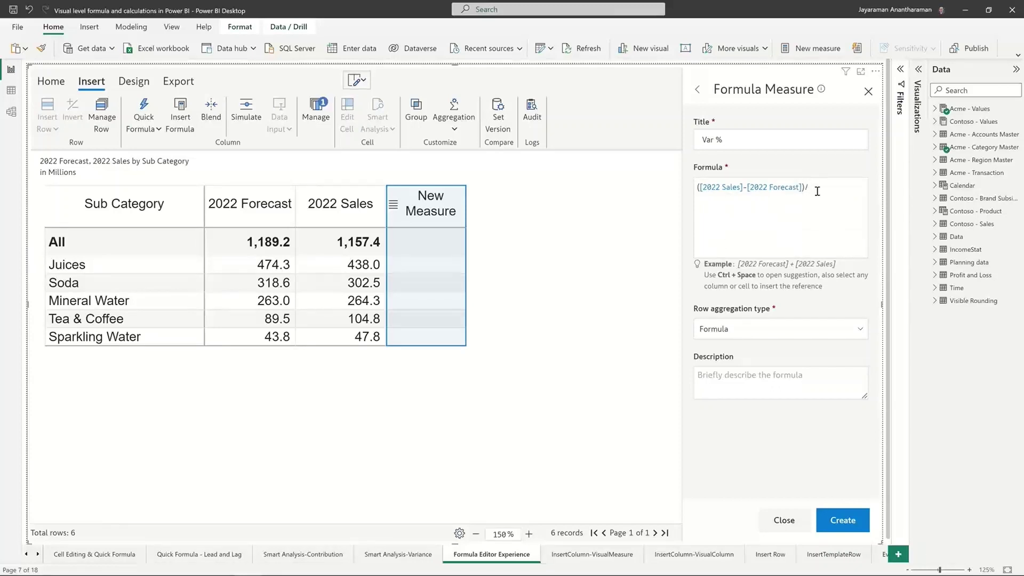
text(Forecat)
key(ctrl+space)
key(Return)
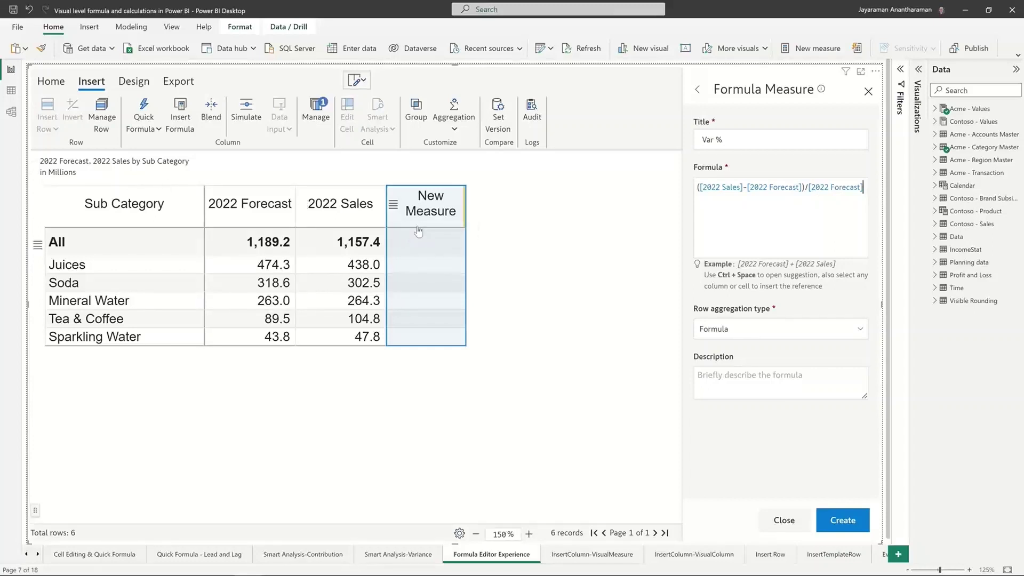
Set the table values to two decimals in millions using the Home number format options
click(50, 81)
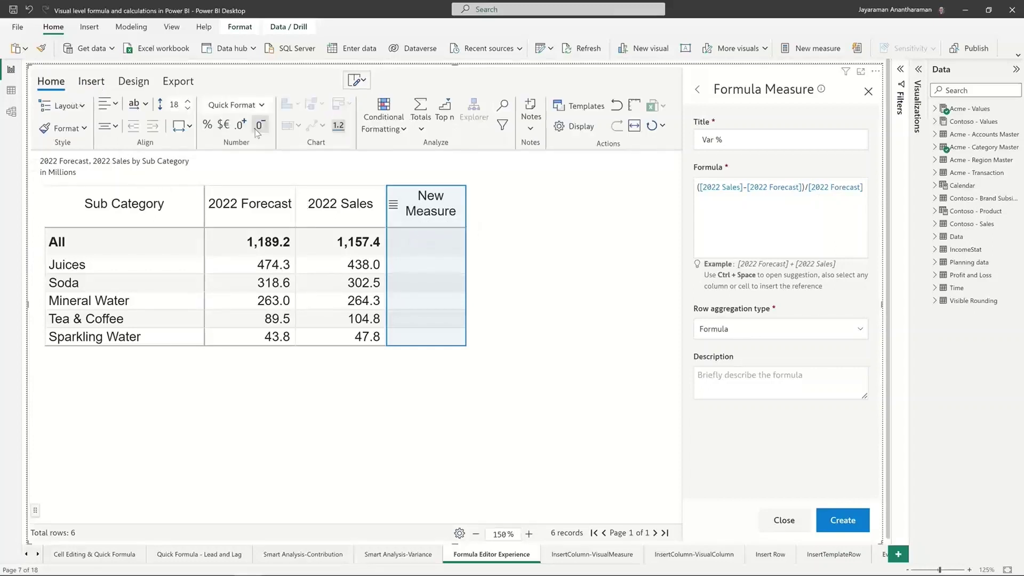
click(255, 129)
click(262, 107)
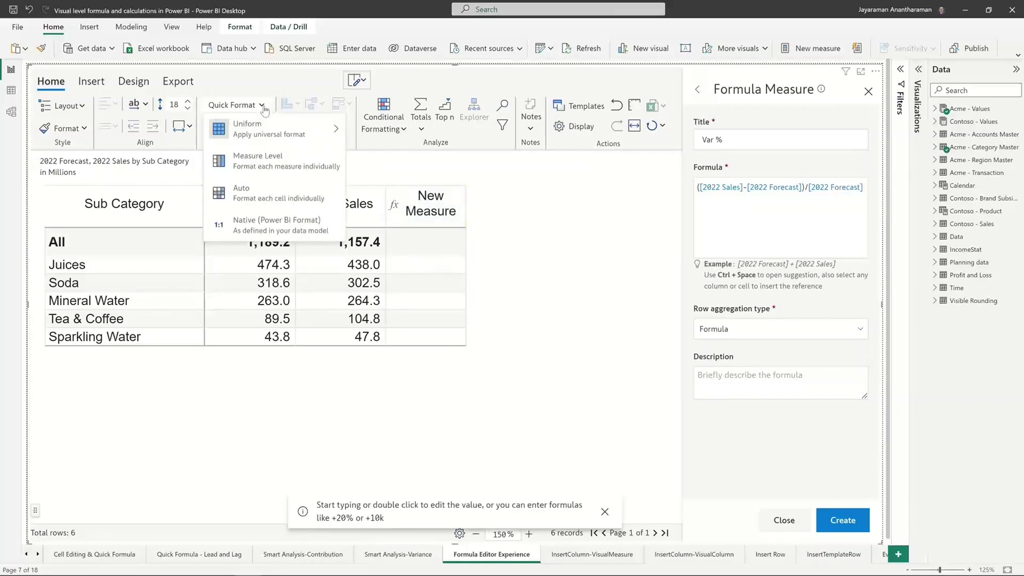
click(403, 258)
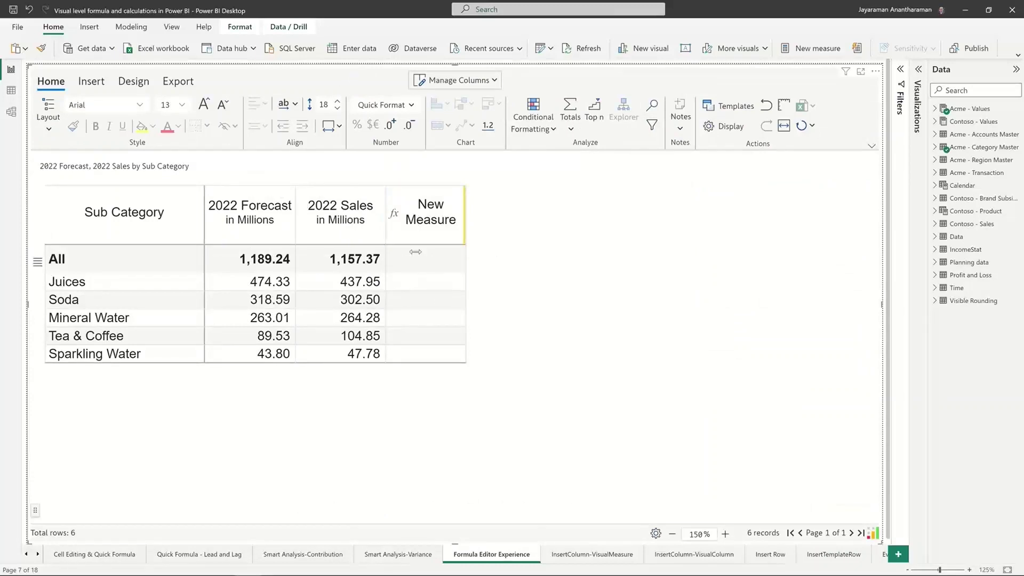
Reopen the New Measure column's formula settings through Insert > Manage
click(415, 255)
click(91, 81)
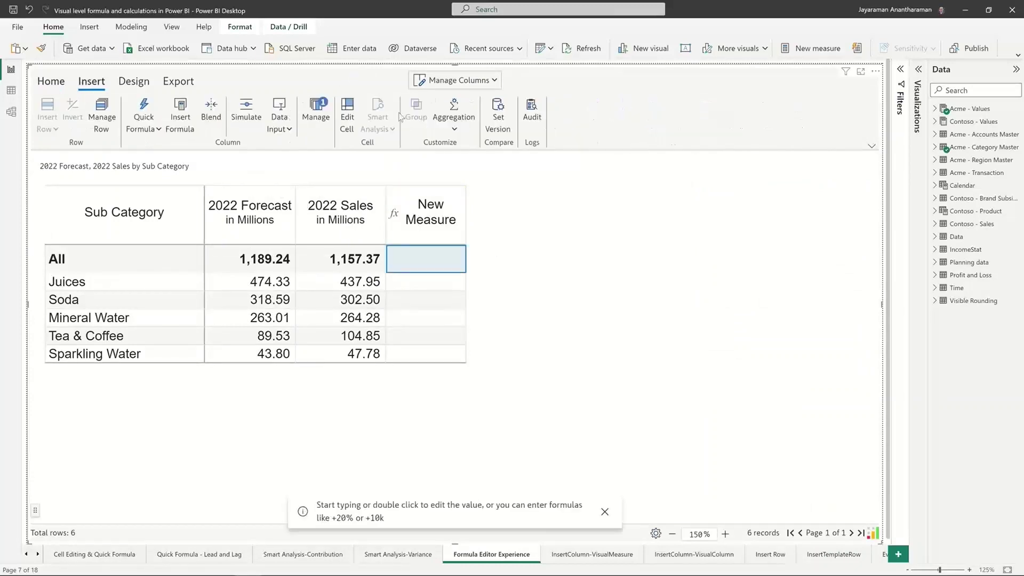
click(316, 112)
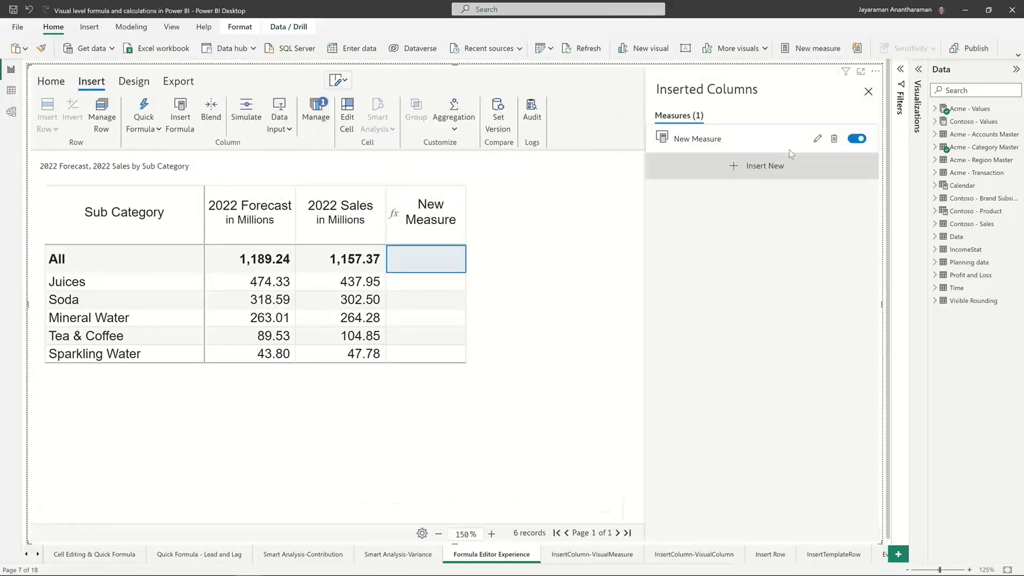
click(817, 140)
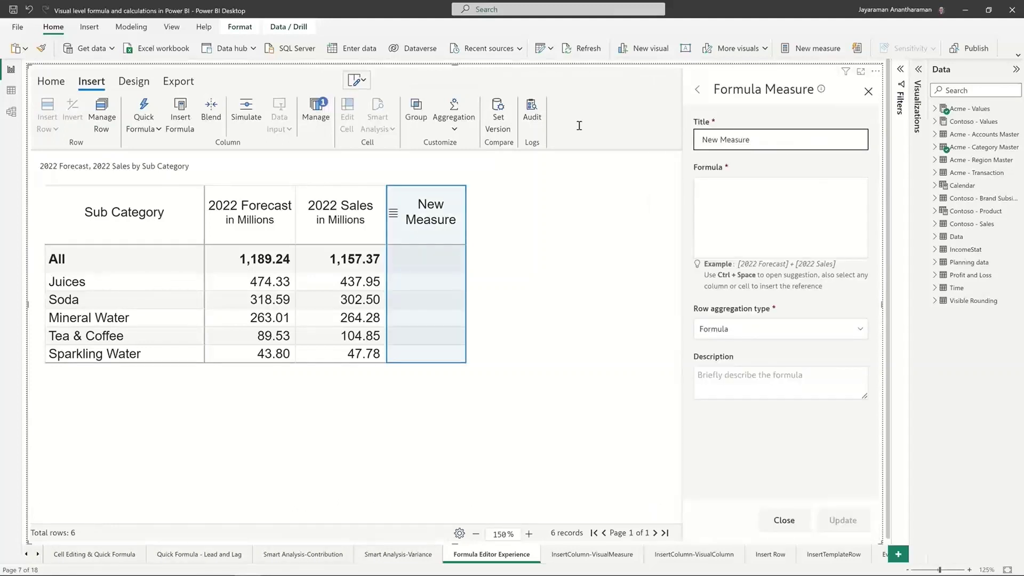
Title the measure 'Var %' with formula ([2022 Sales]-[2022 Forecast])/[2022 Forecast] and apply it
text(Var %)
click(731, 178)
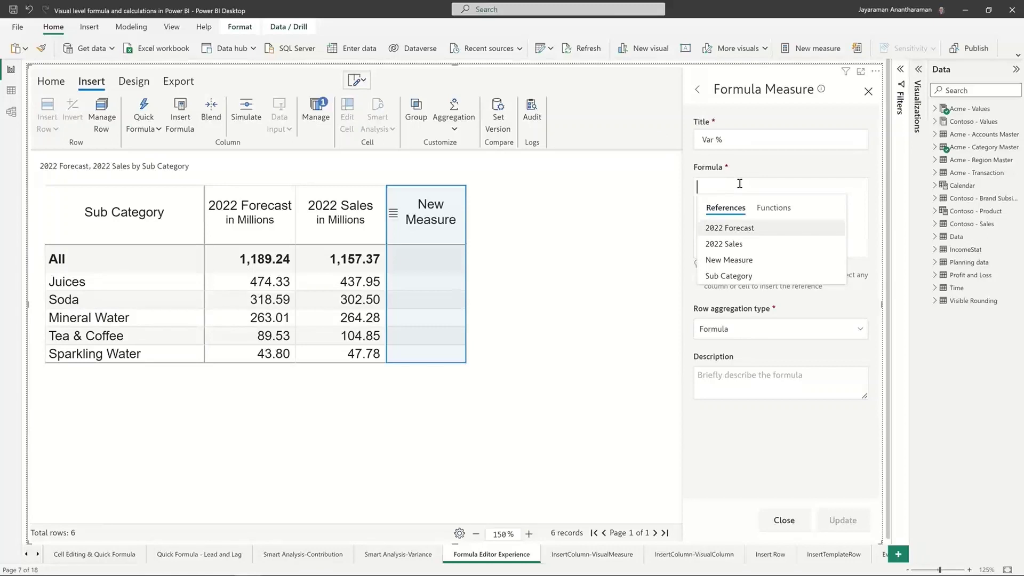
text((S)
key(Return)
text(-F)
key(Return)
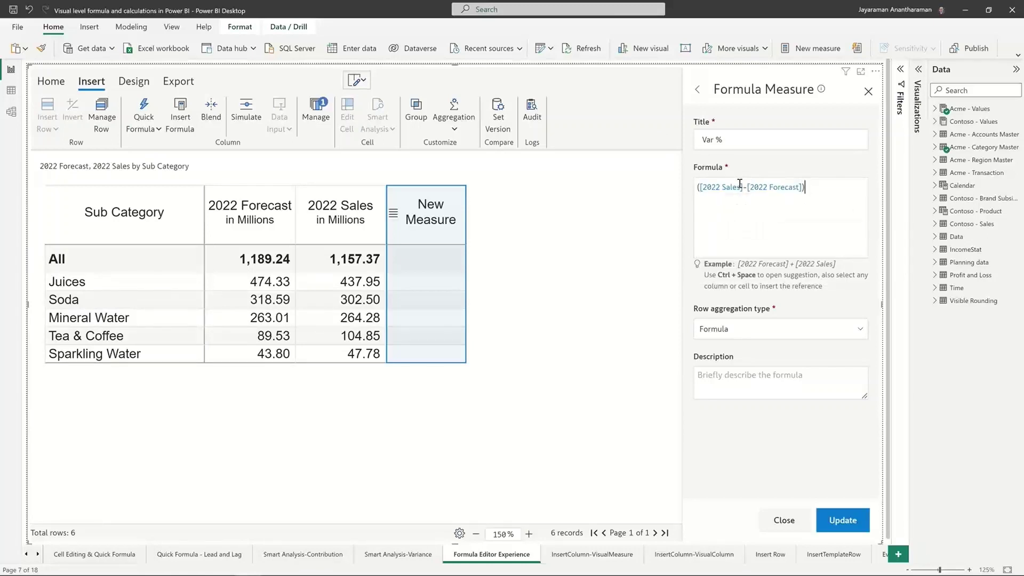
text(/Fre)
key(Return)
click(830, 511)
Format the Var % values as percentages with one decimal place
click(50, 81)
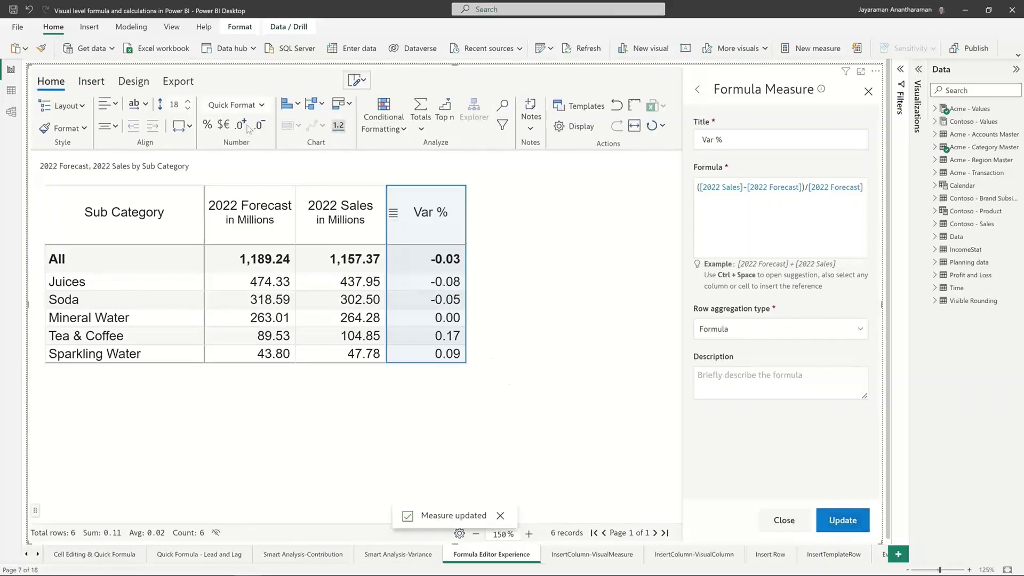
click(207, 131)
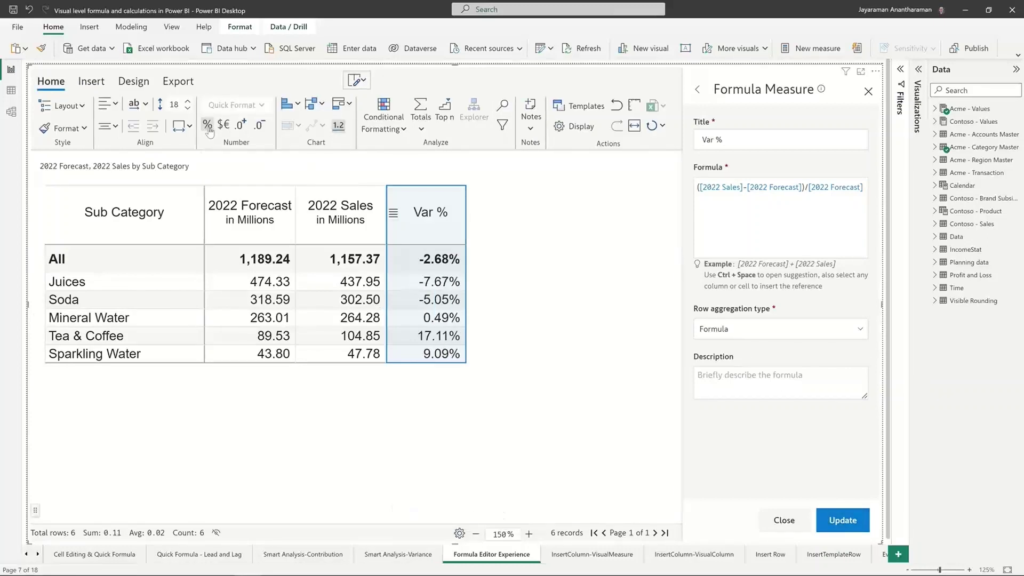
click(260, 128)
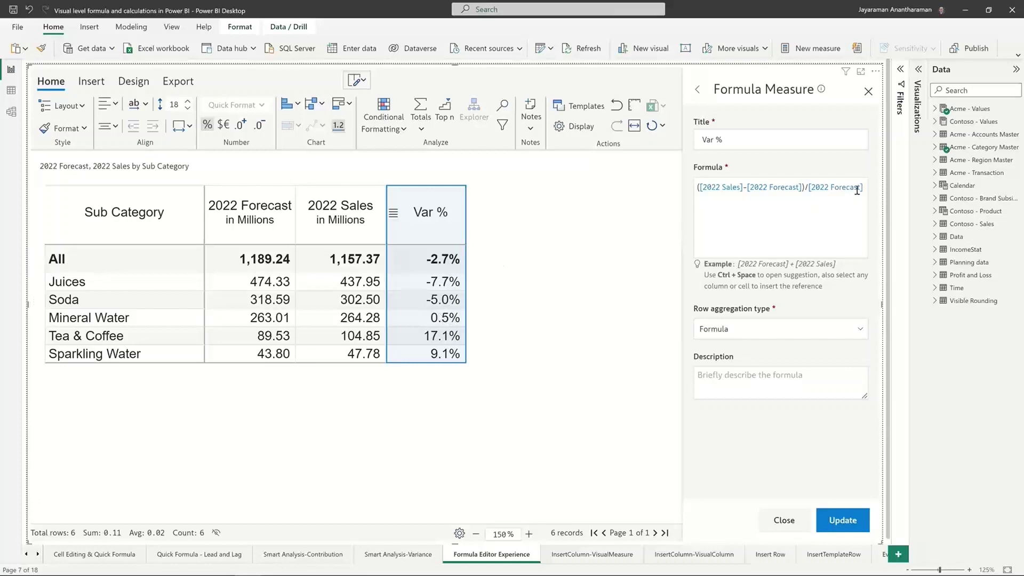
Replace the Var % formula with IF([Sub Category]='Soda',0.2,0) and apply it
drag(860, 187, 687, 190)
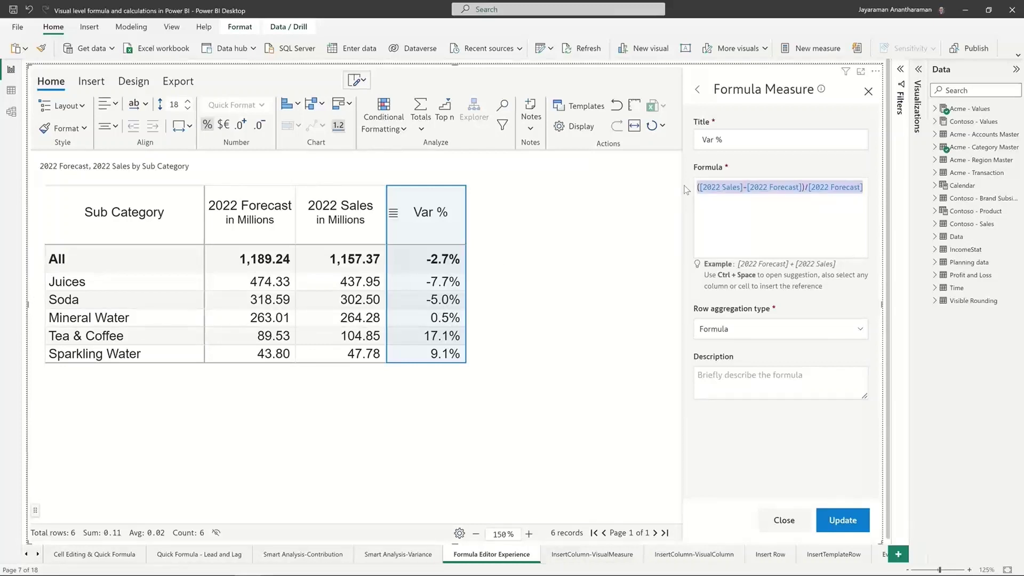
text(IF)
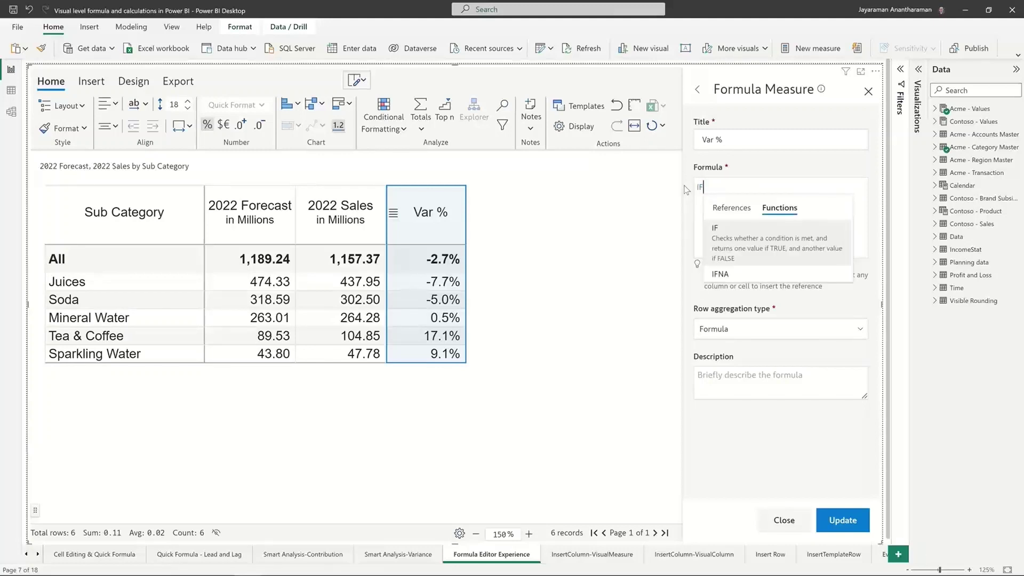
text(()
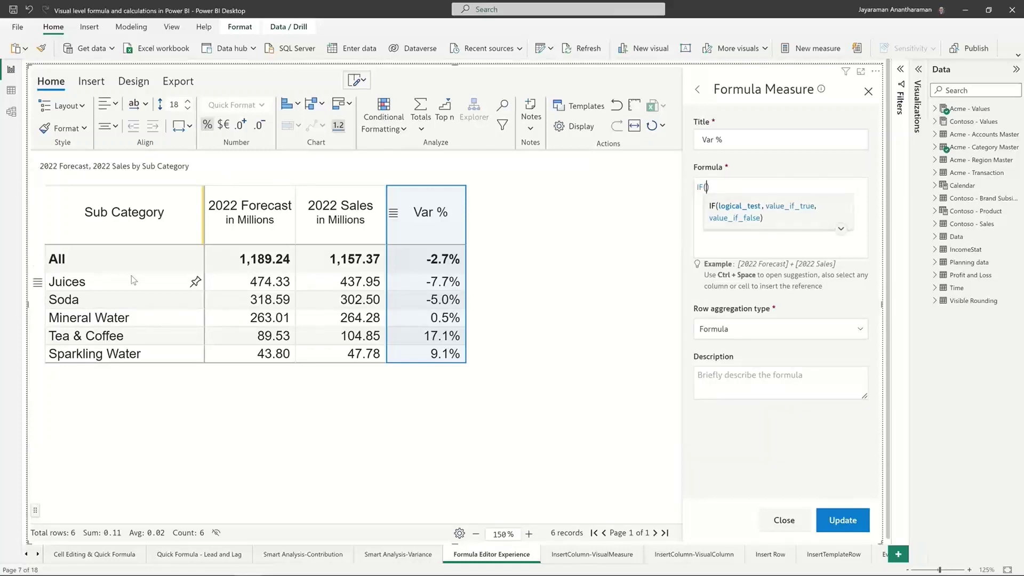
key(ctrl+space)
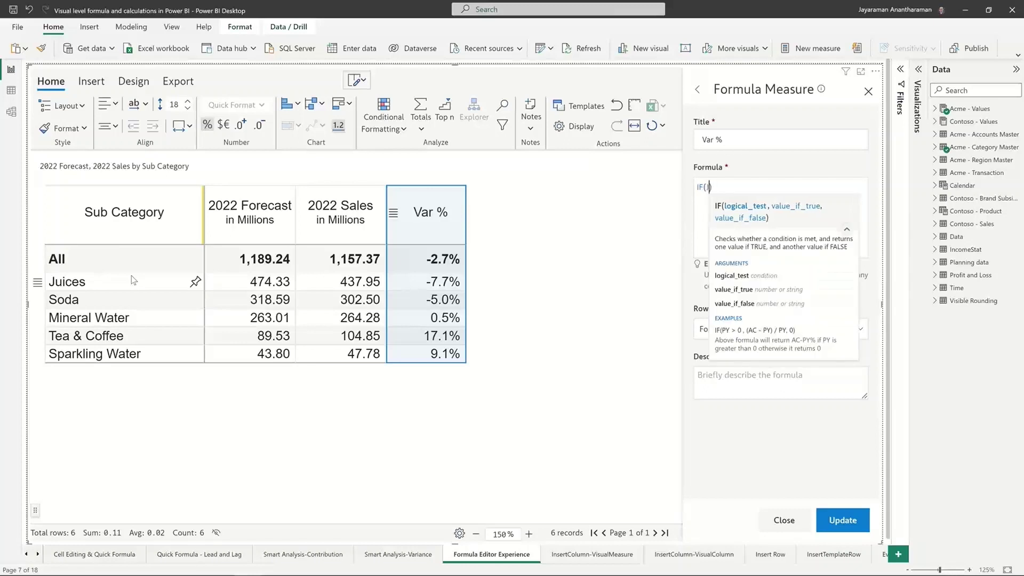
key(ctrl+space)
click(721, 245)
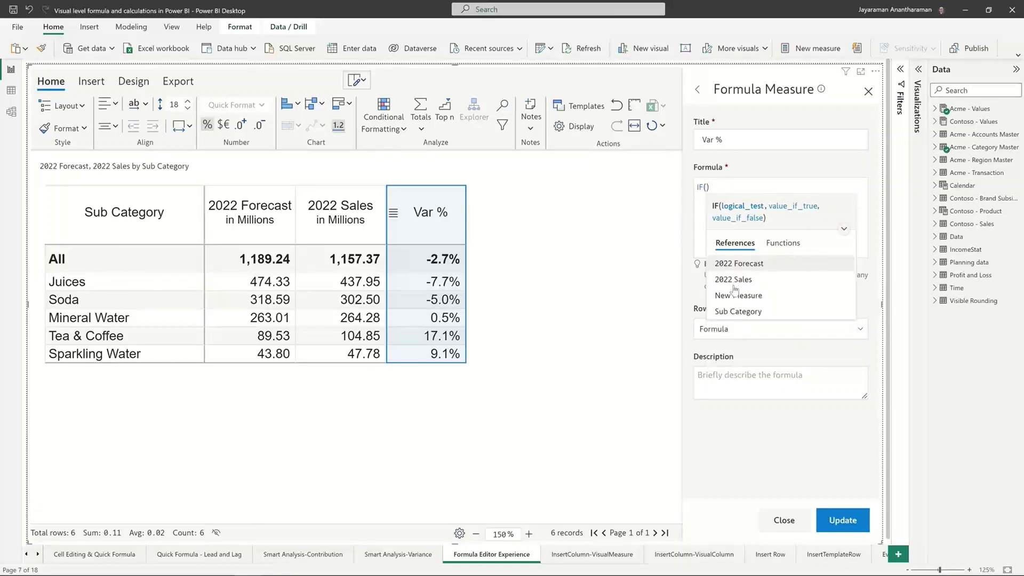
click(736, 312)
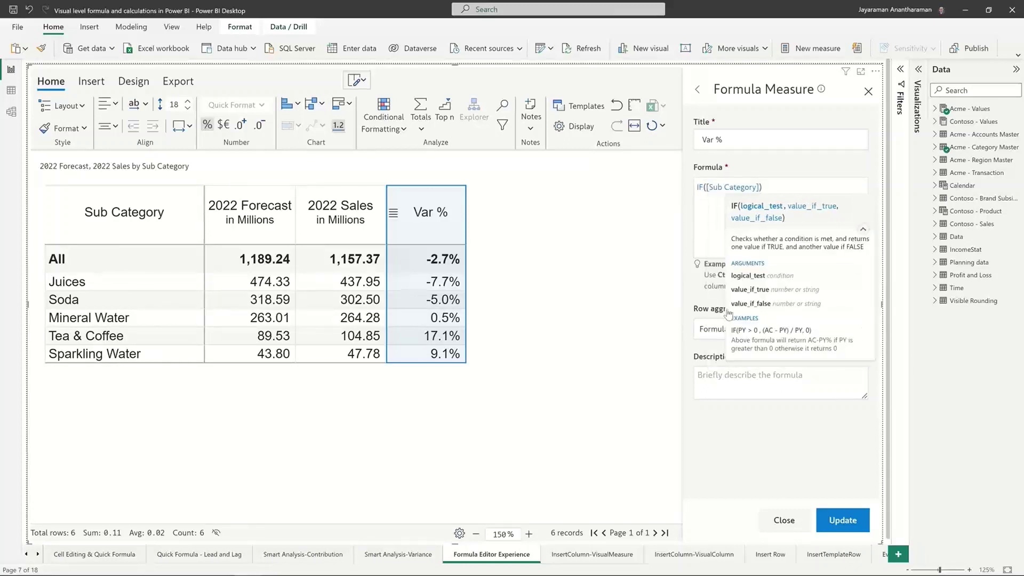
text(='Soda',0.2,0)
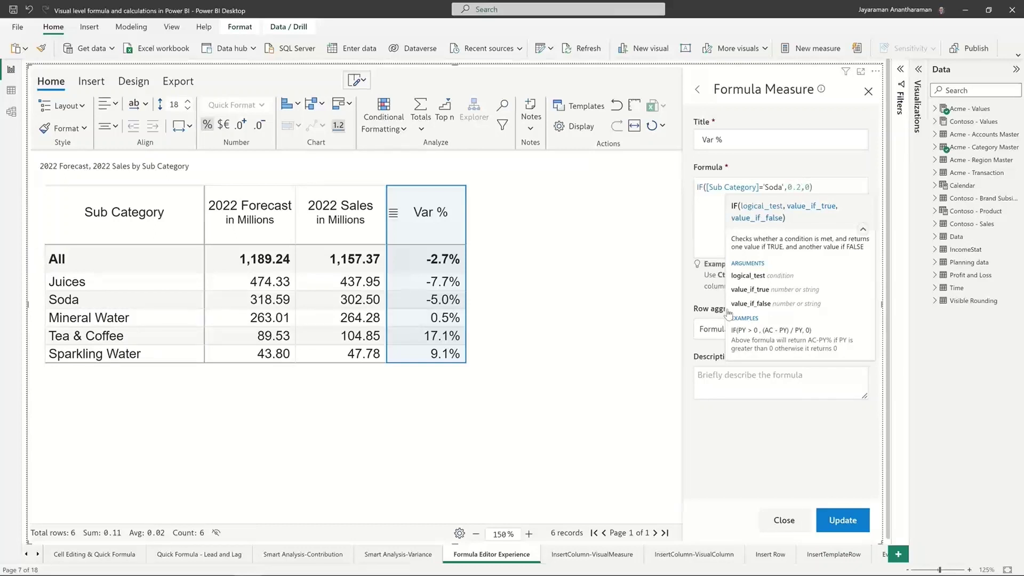
click(828, 515)
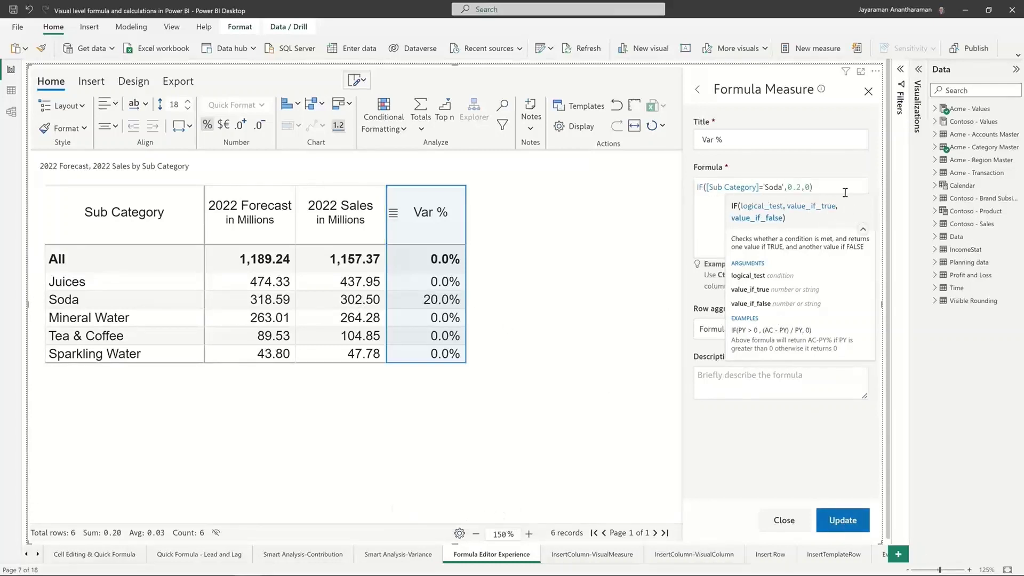
Clear the formula, pick LEVEL from the Functions list, and apply it to Var %
key(ctrl+a)
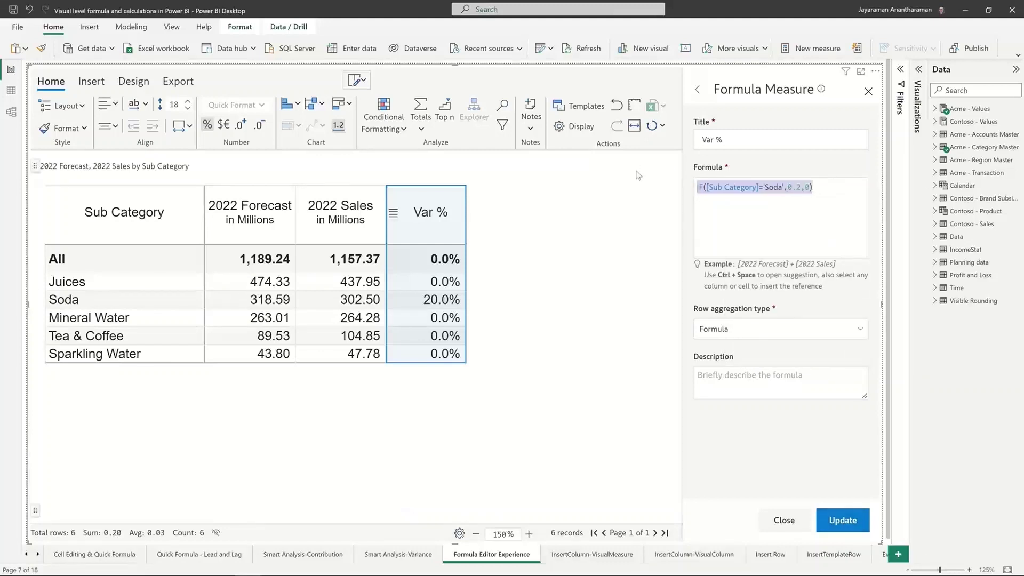
key(BackSpace)
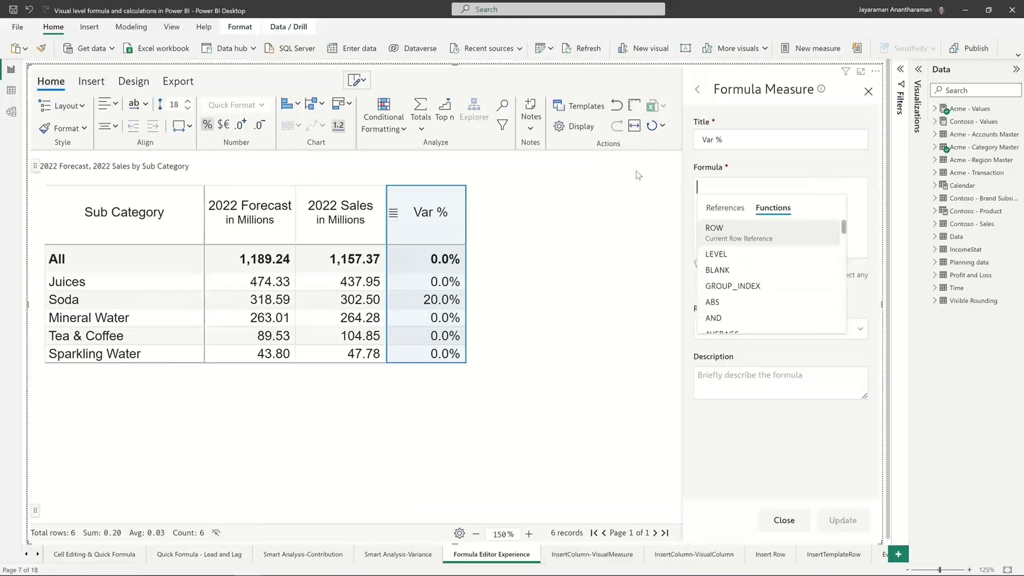
click(724, 208)
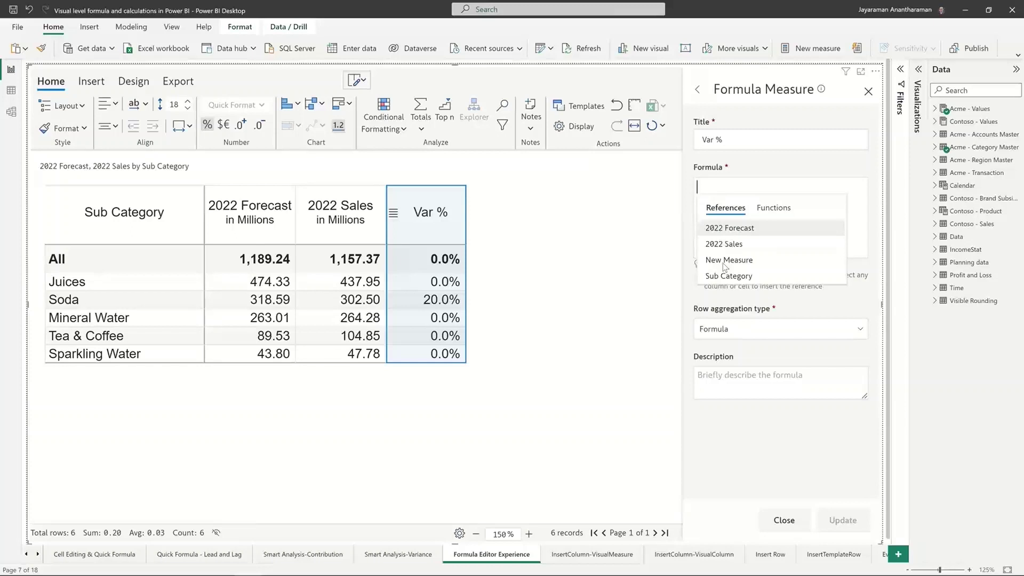
click(775, 210)
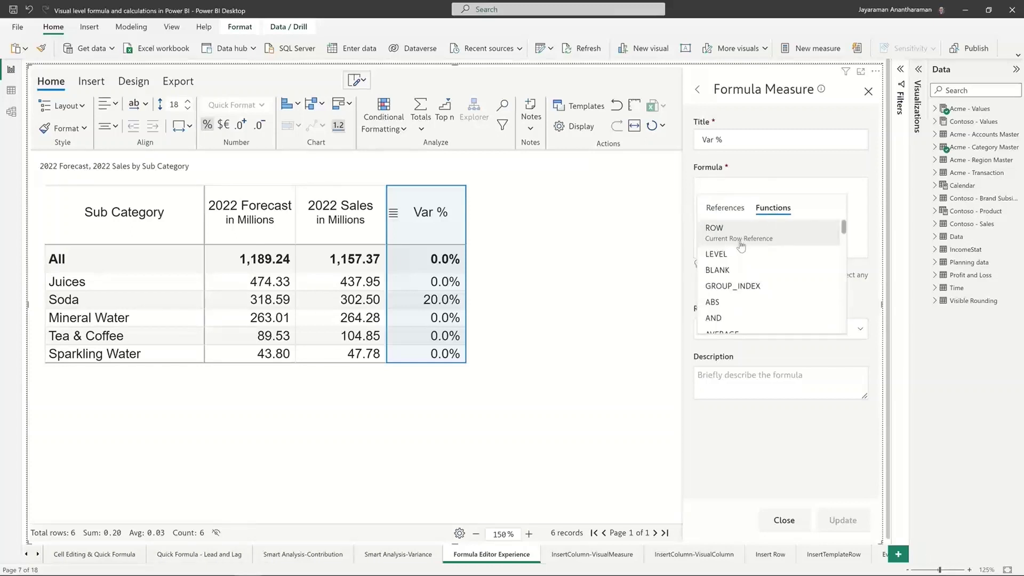
scroll(741, 245, down, 5)
scroll(740, 244, up, 5)
scroll(741, 245, down, 5)
scroll(741, 245, down, 3)
scroll(736, 243, up, 8)
text(LEVE)
key(Tab)
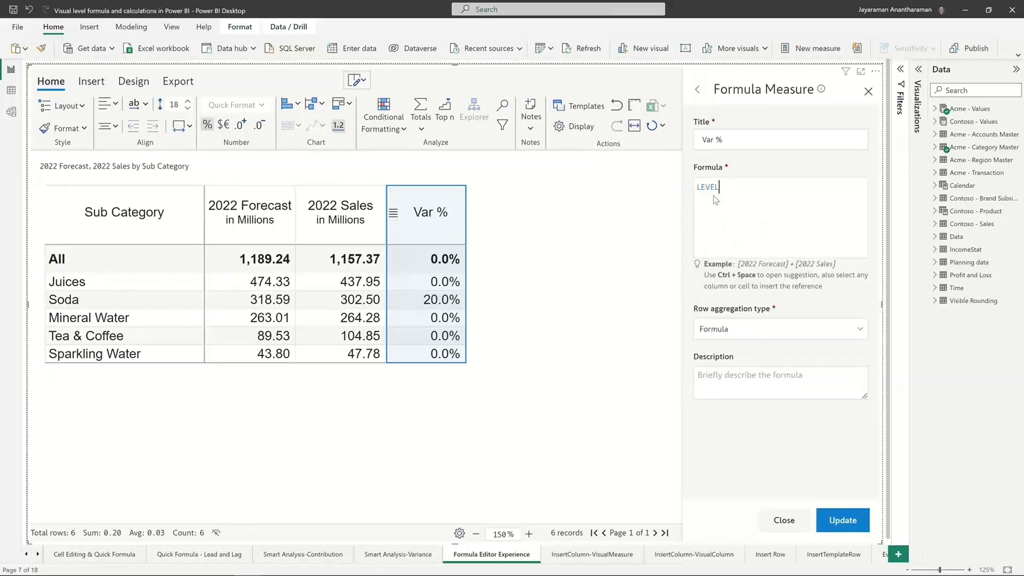
click(844, 521)
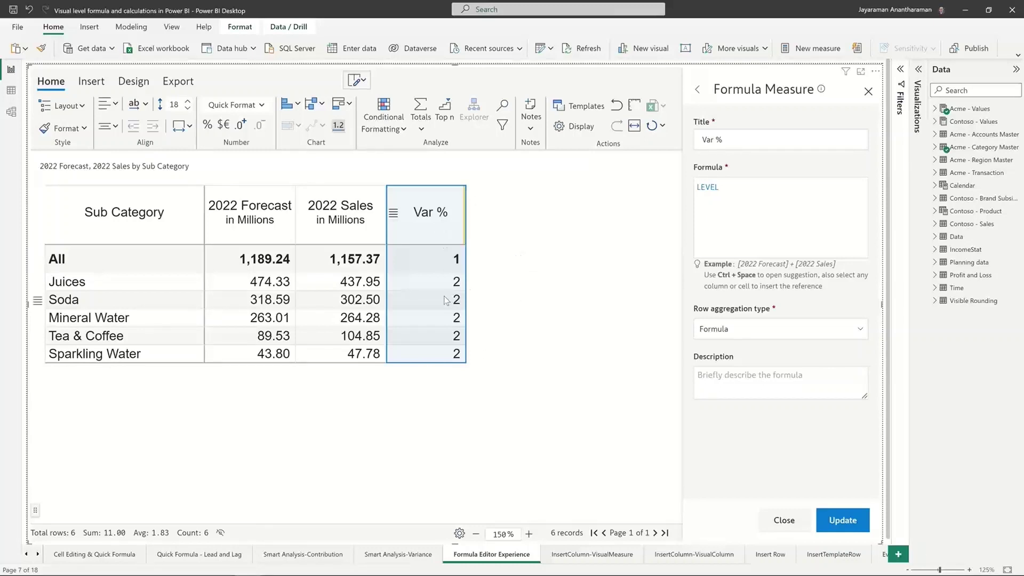
Delete the LEVEL formula and scroll through the list of formula suggestions
key(ctrl+a)
key(BackSpace)
key(ctrl+space)
scroll(767, 290, down, 1)
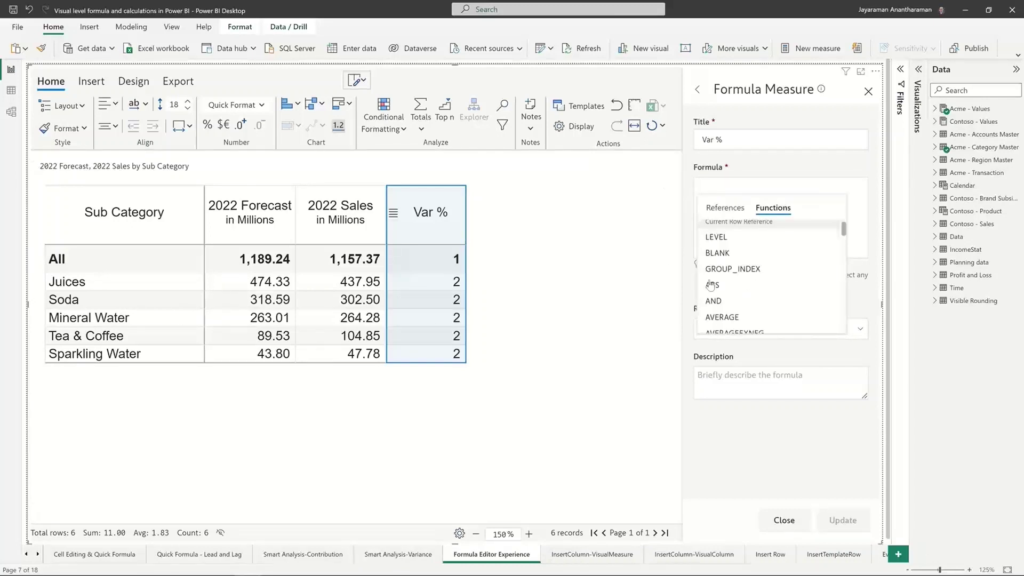
scroll(767, 290, down, 3)
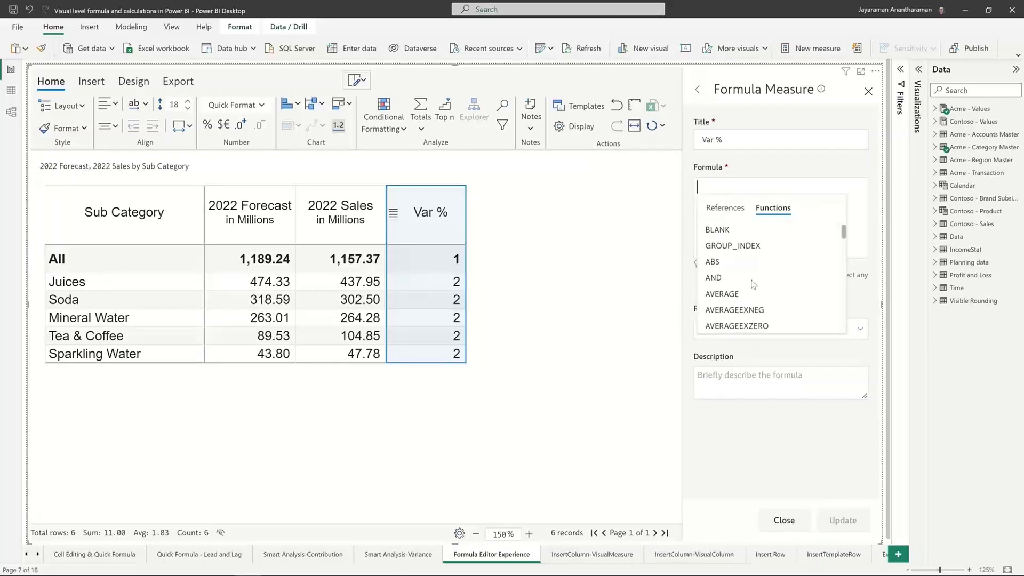
scroll(760, 287, down, 4)
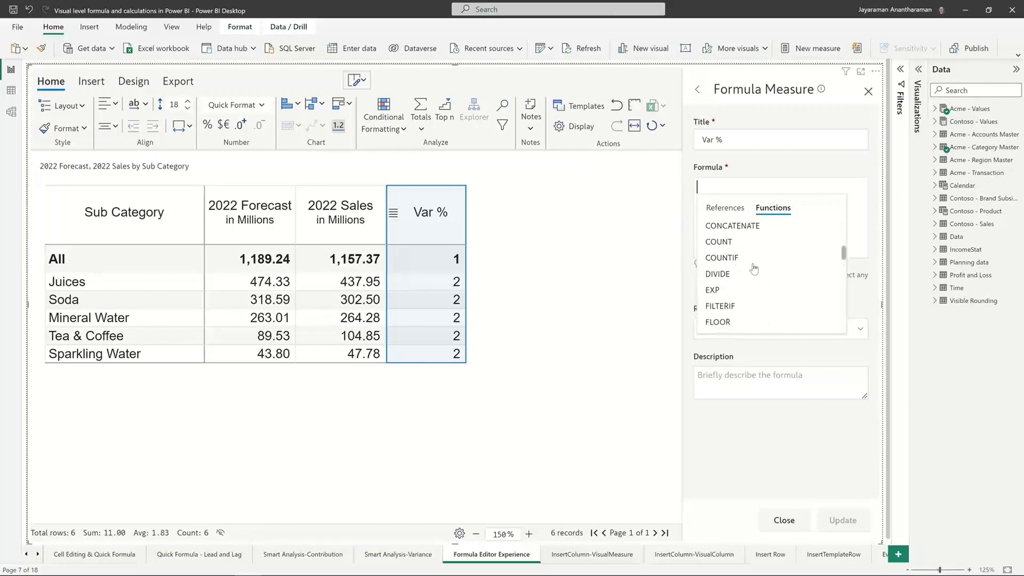
scroll(750, 288, down, 4)
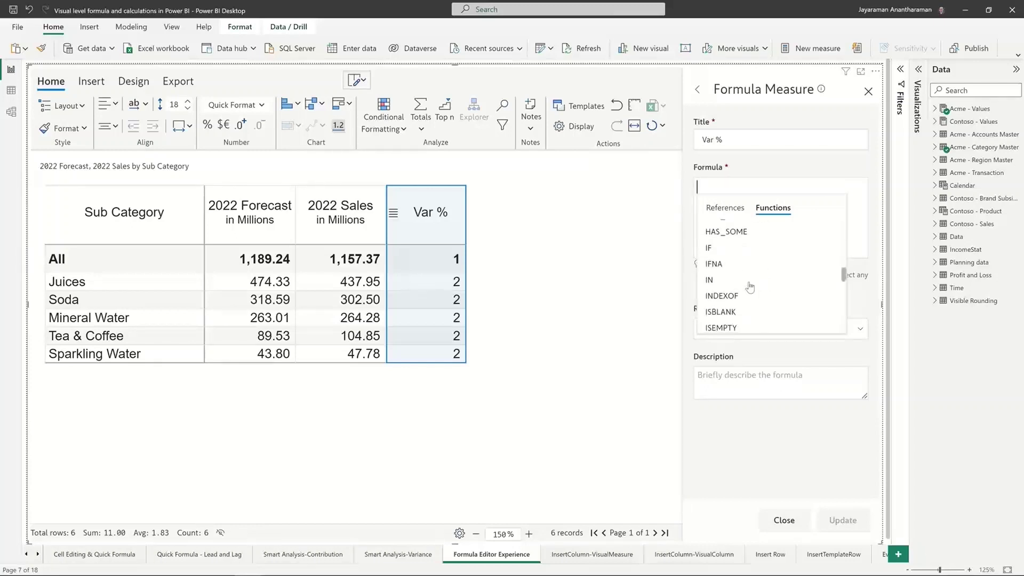
scroll(760, 285, down, 3)
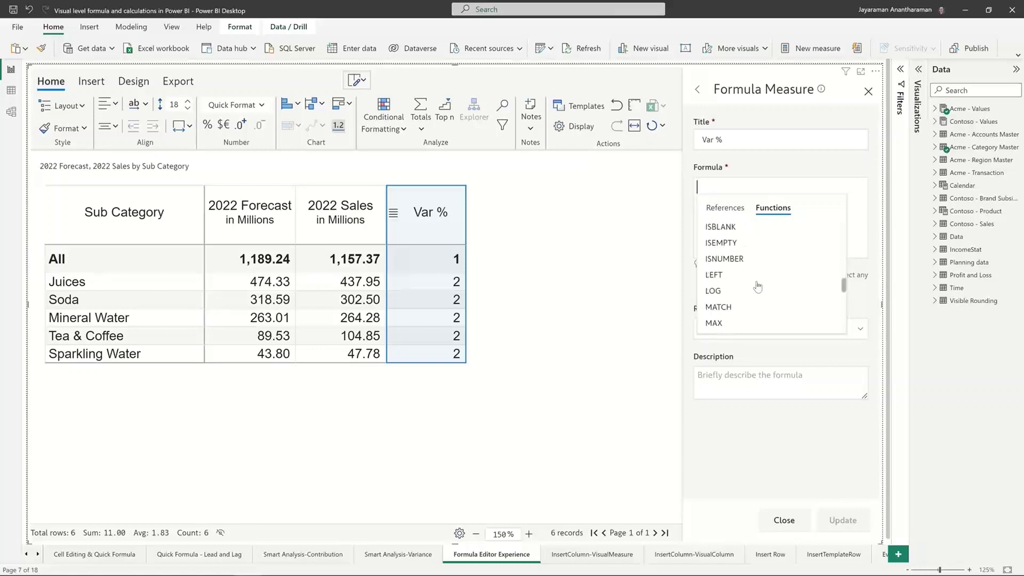
scroll(761, 286, down, 2)
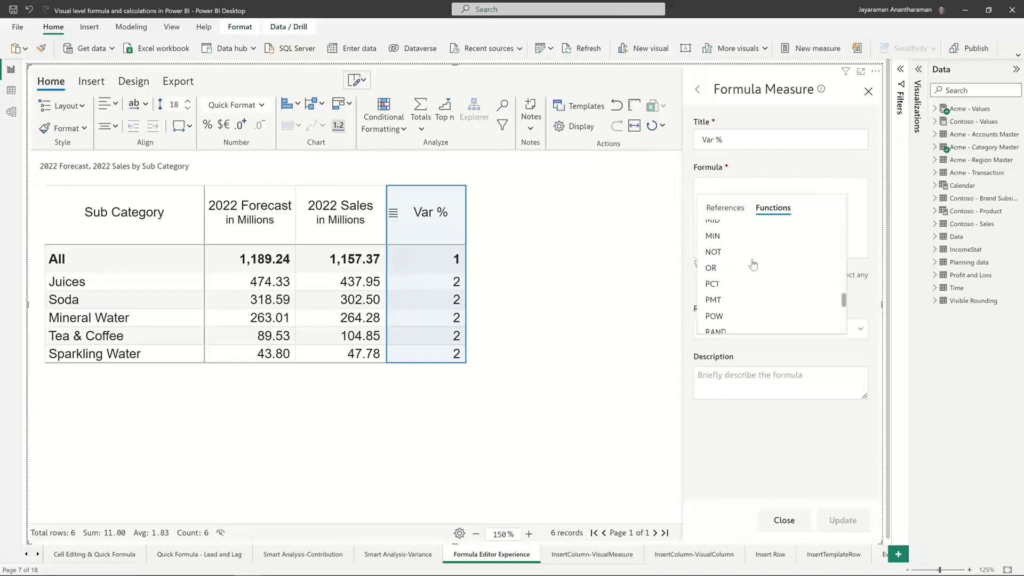
scroll(736, 264, down, 2)
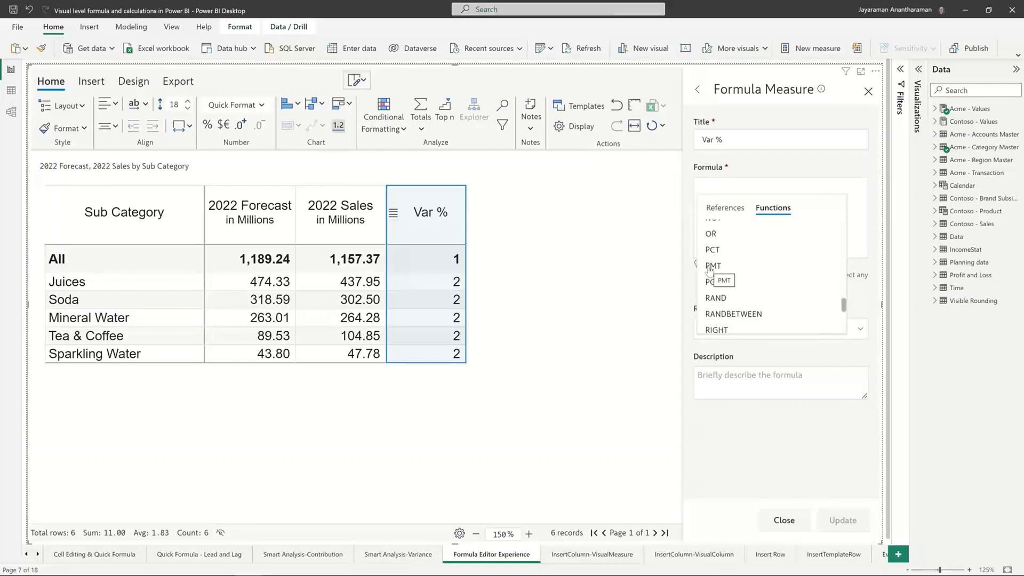
scroll(717, 269, down, 1)
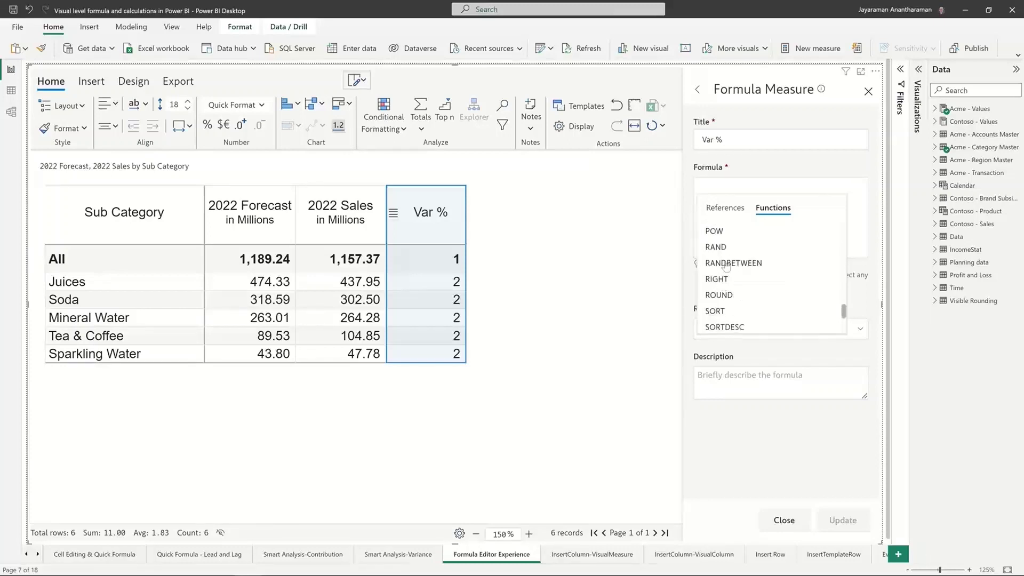
scroll(752, 271, down, 3)
scroll(752, 270, down, 1)
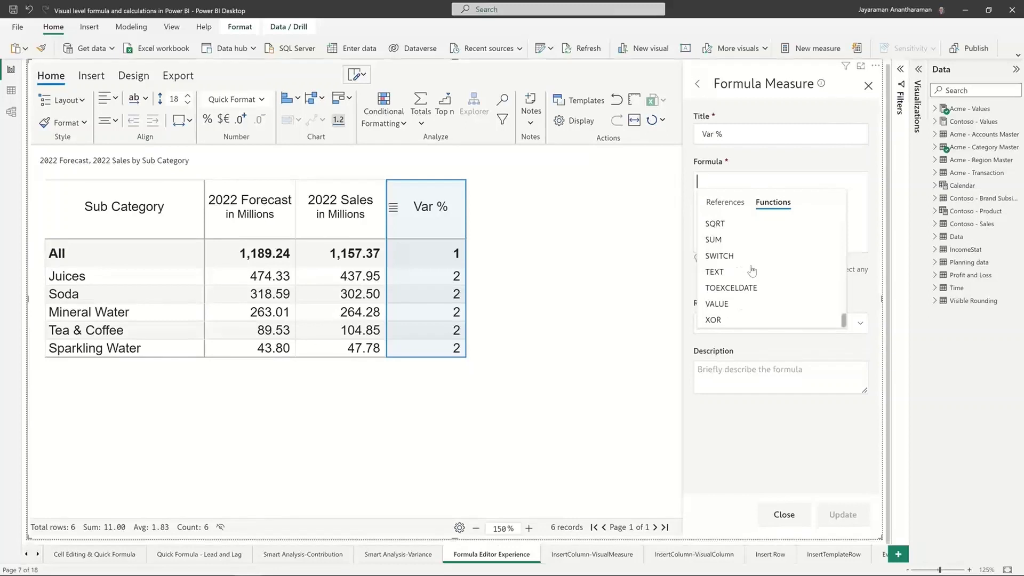
Show the referenceable fields, then dismiss the suggestion list with the formula left empty
click(725, 203)
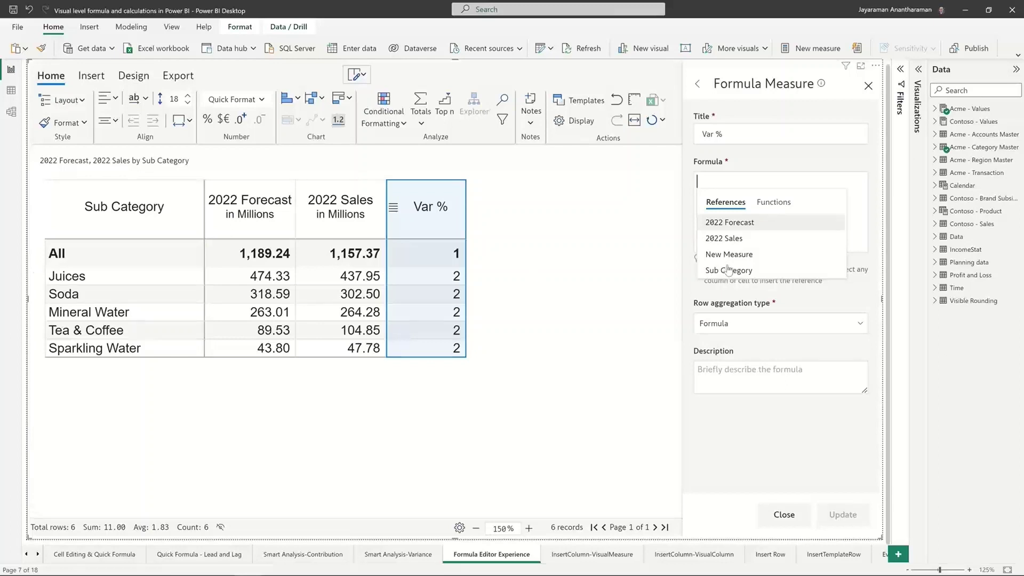
click(593, 274)
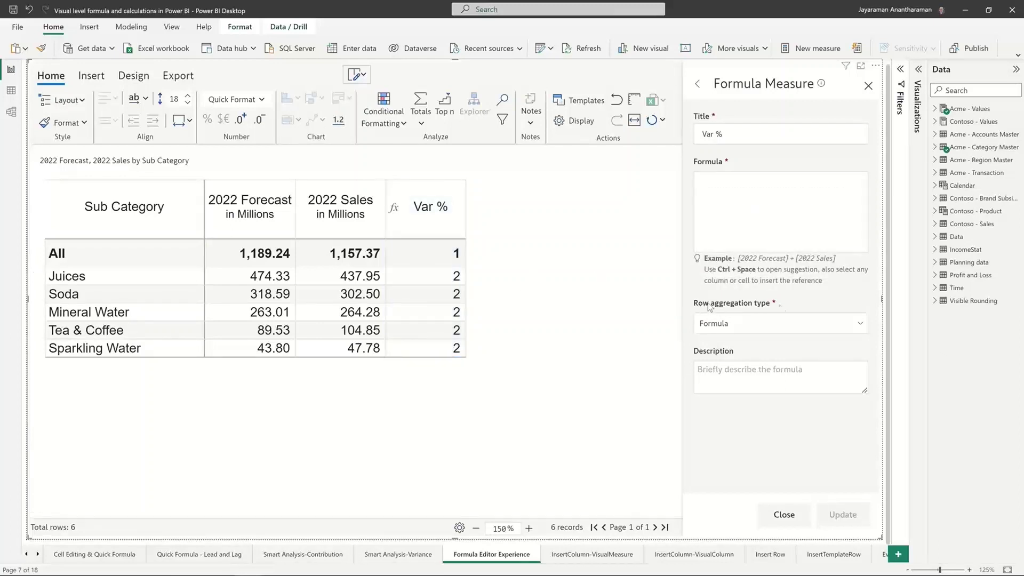